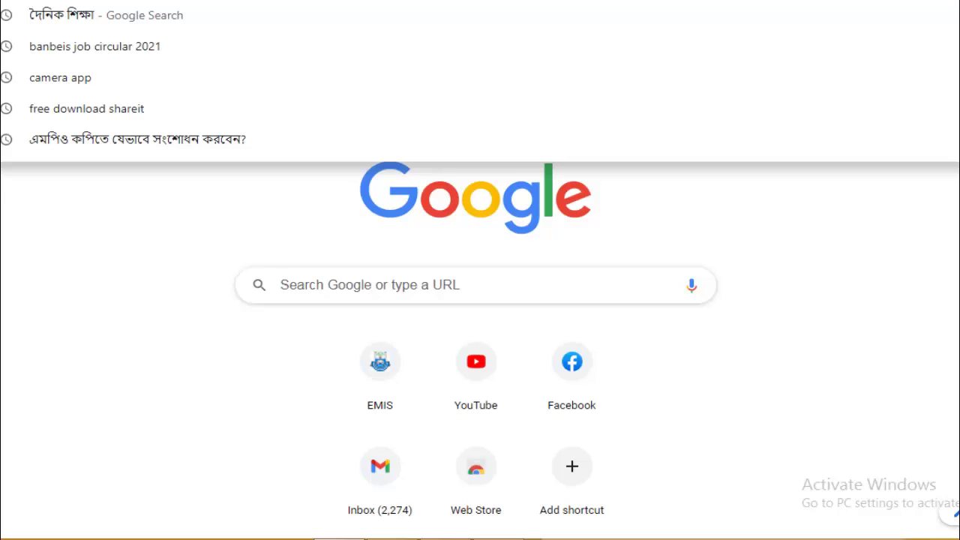
Open the EMIS website (emis.gov.bd) and sign in through its single sign-on page
type("emis")
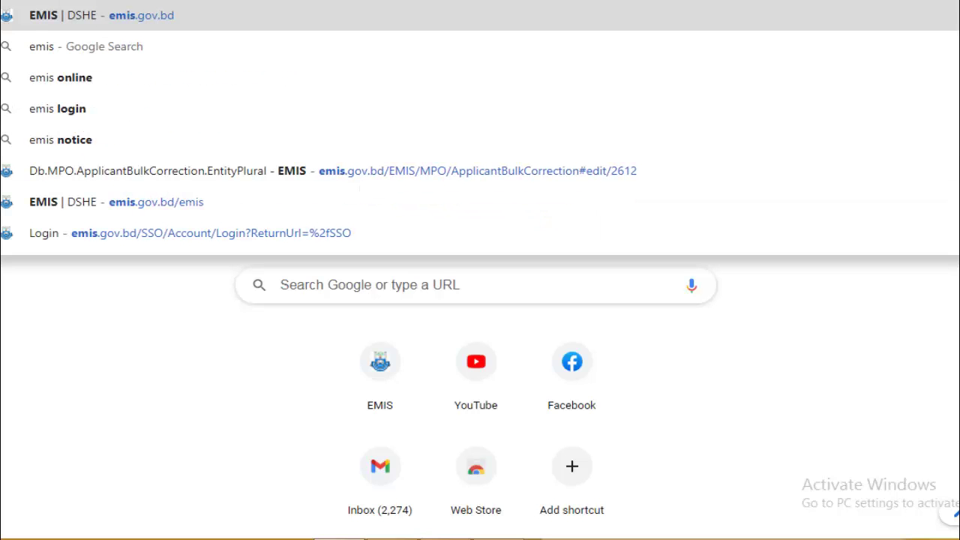
key("Return")
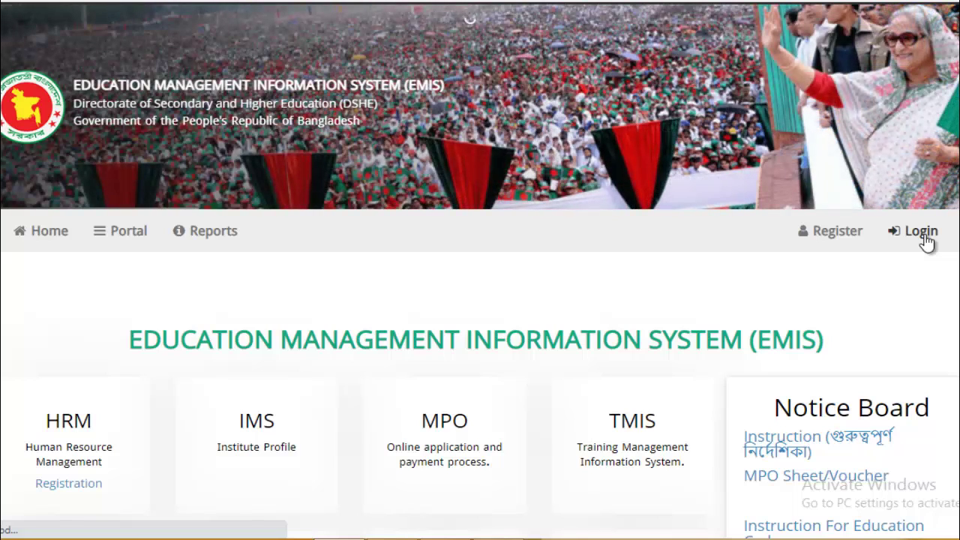
left_click(926, 236)
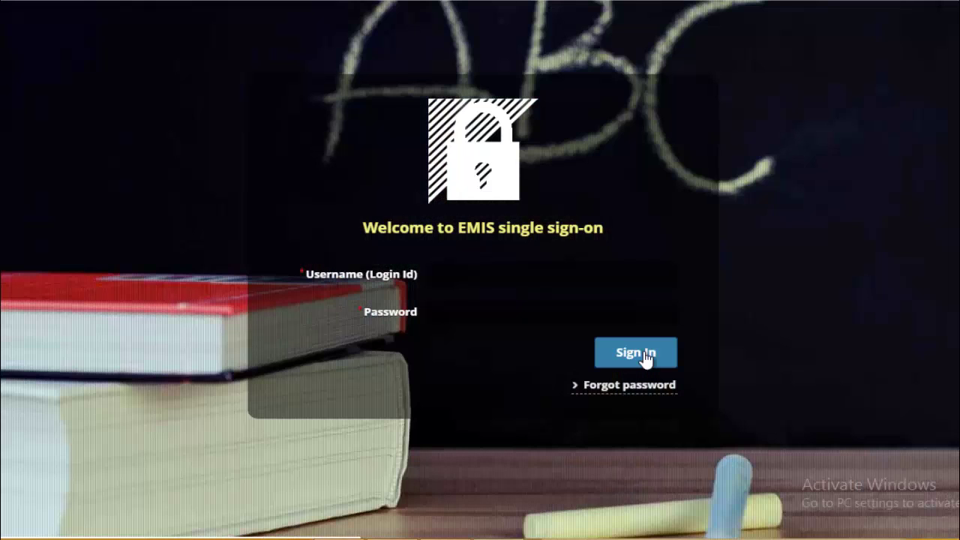
left_click(635, 352)
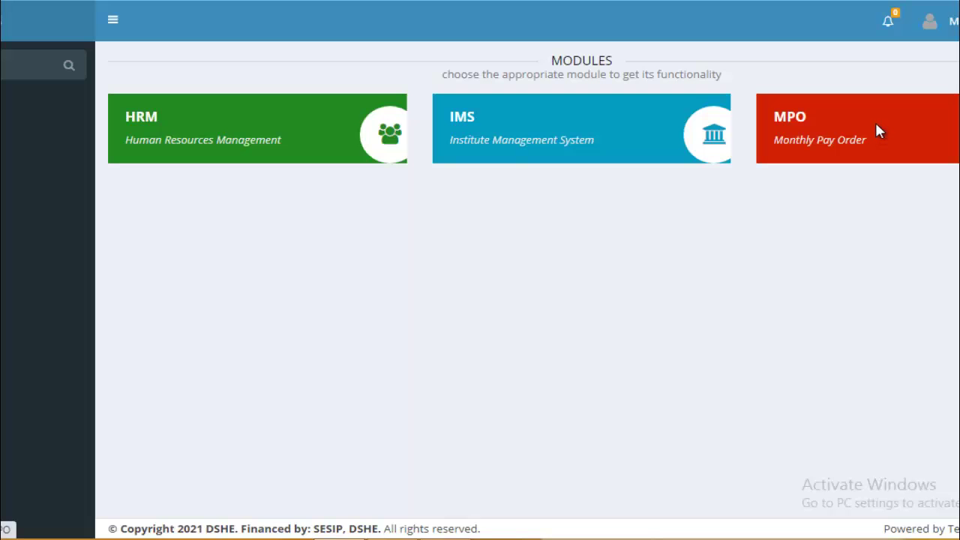
Open the draft EFT application from the EFT Information Update inbox of the MPO module
left_click(876, 128)
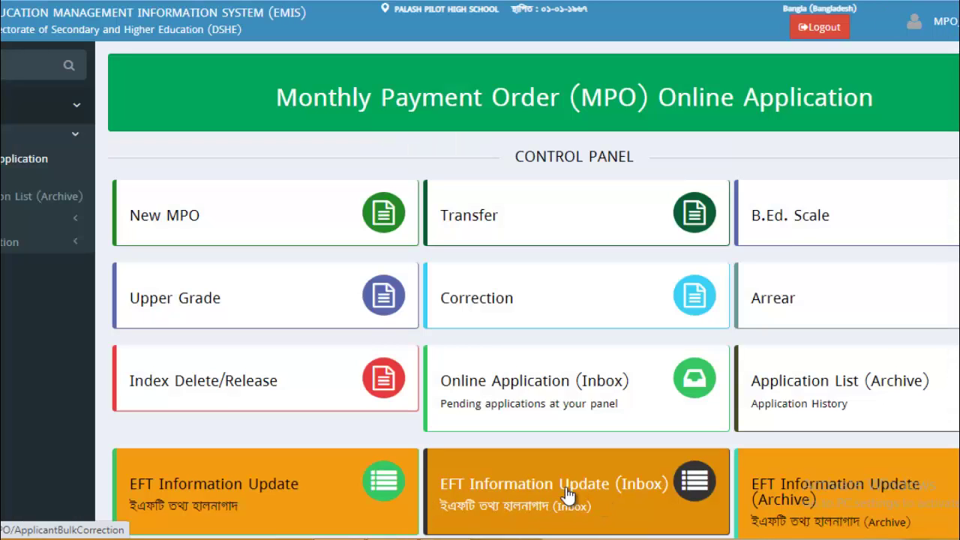
left_click(568, 495)
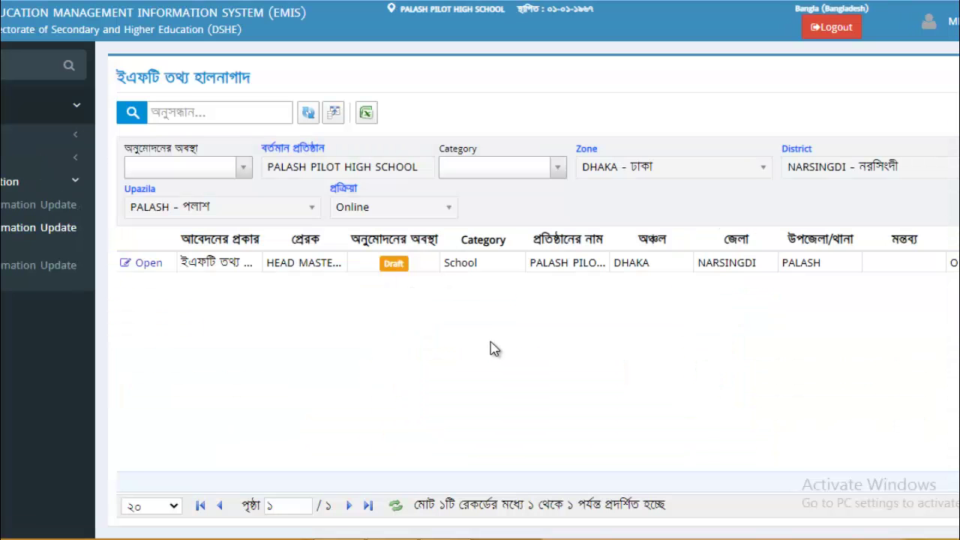
left_click(146, 264)
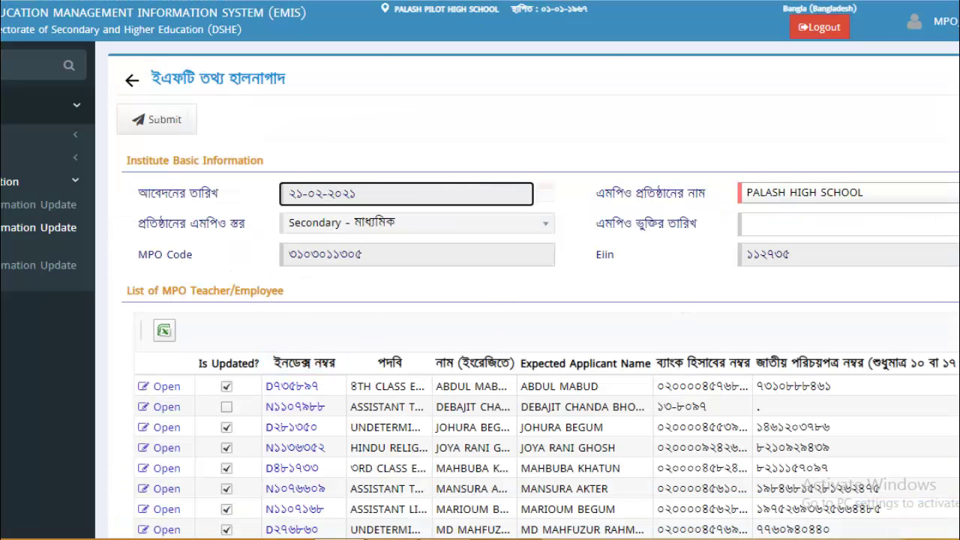
Examine the institute information and the update status of each entry in the MPO teacher/employee list
scroll(540, 293, "down", 5)
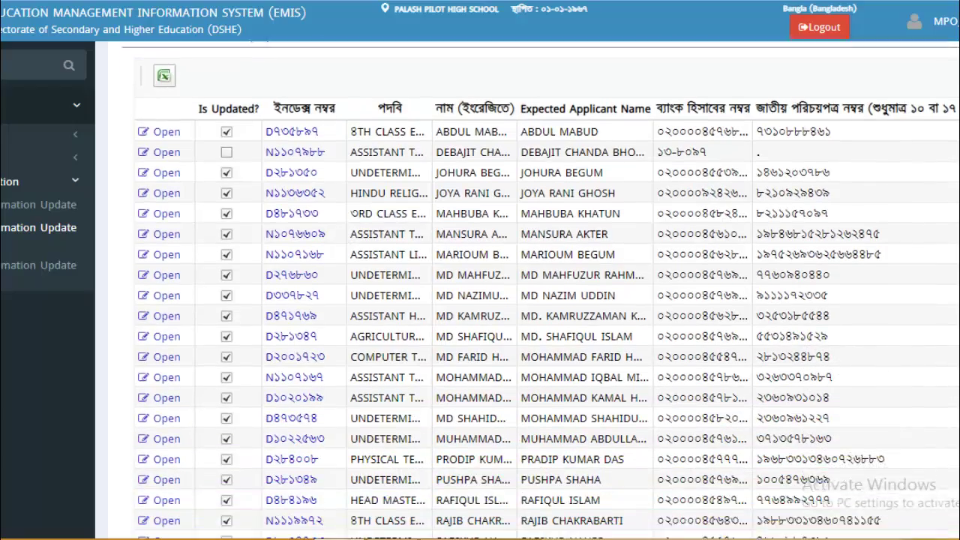
scroll(540, 293, "up", 4)
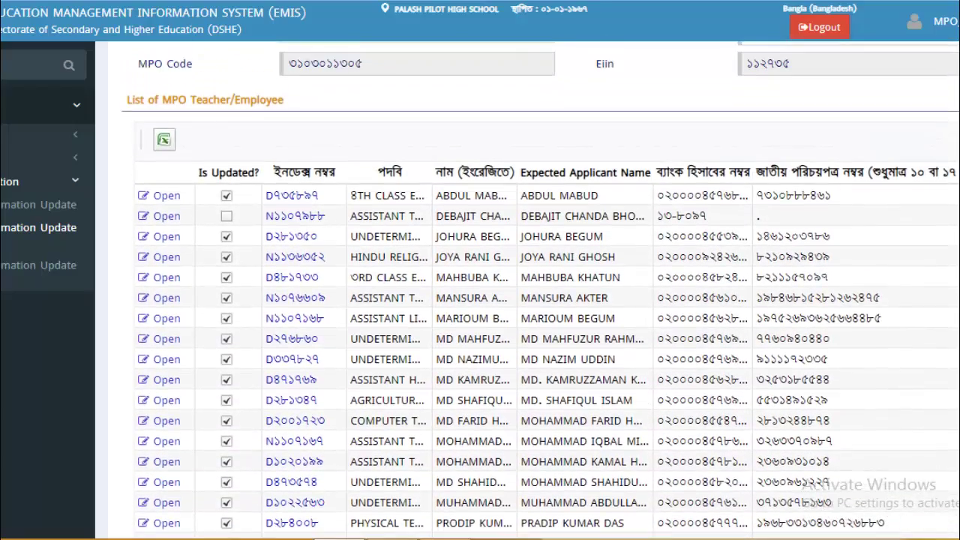
scroll(539, 292, "down", 2)
scroll(540, 292, "up", 1)
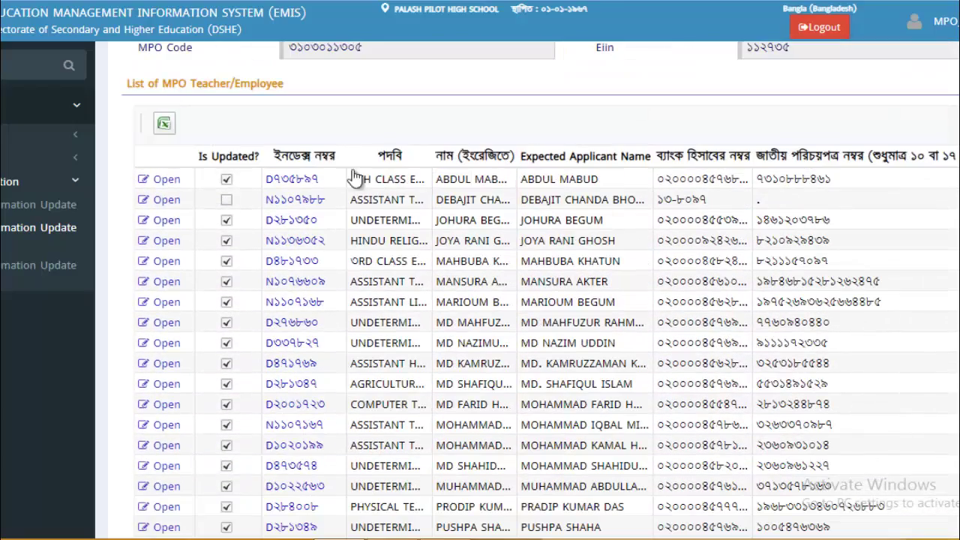
scroll(352, 180, "up", 1)
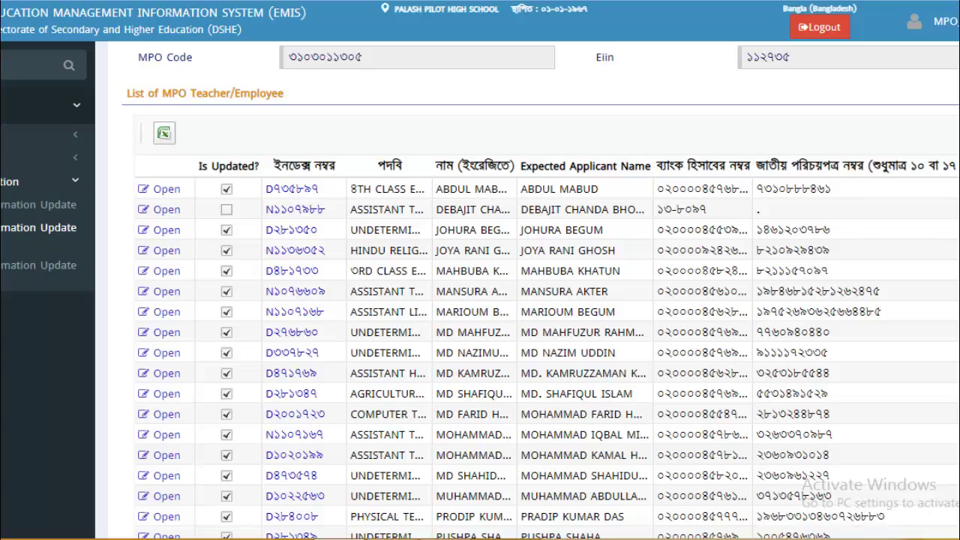
scroll(538, 290, "up", 3)
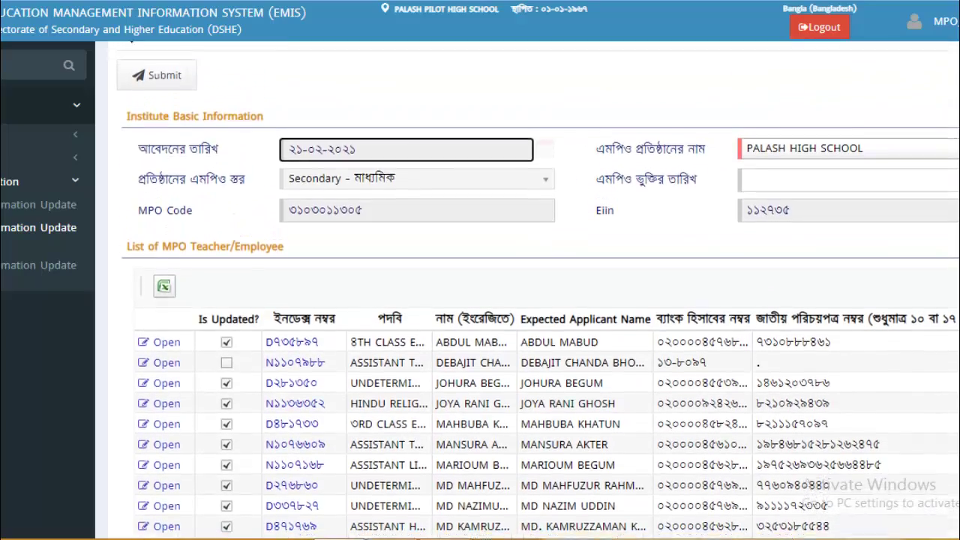
scroll(538, 290, "down", 1)
scroll(540, 296, "down", 3)
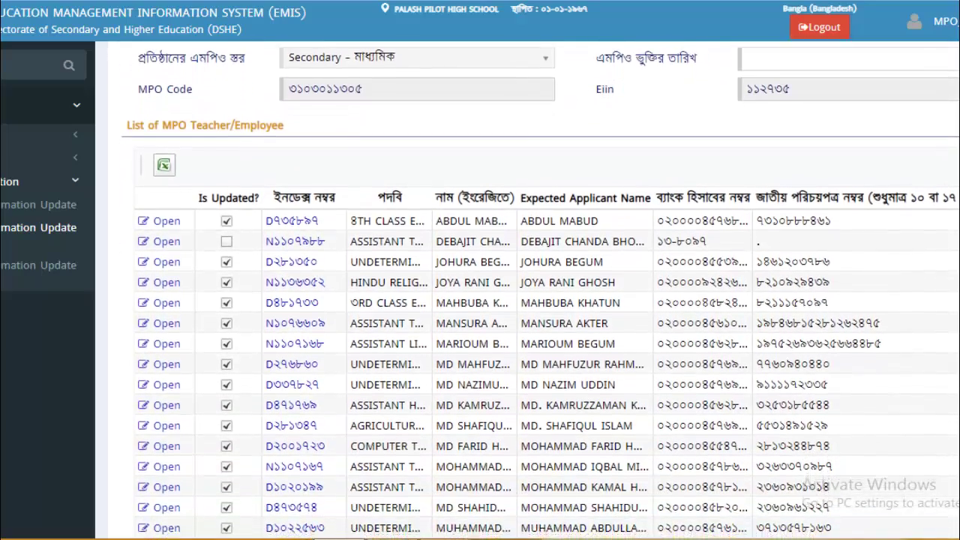
scroll(540, 296, "down", 1)
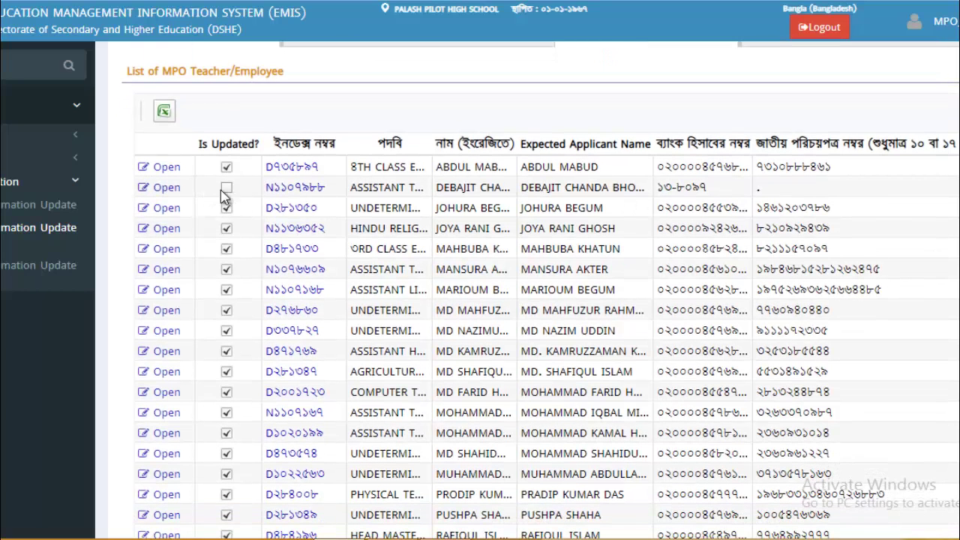
scroll(540, 296, "up", 7)
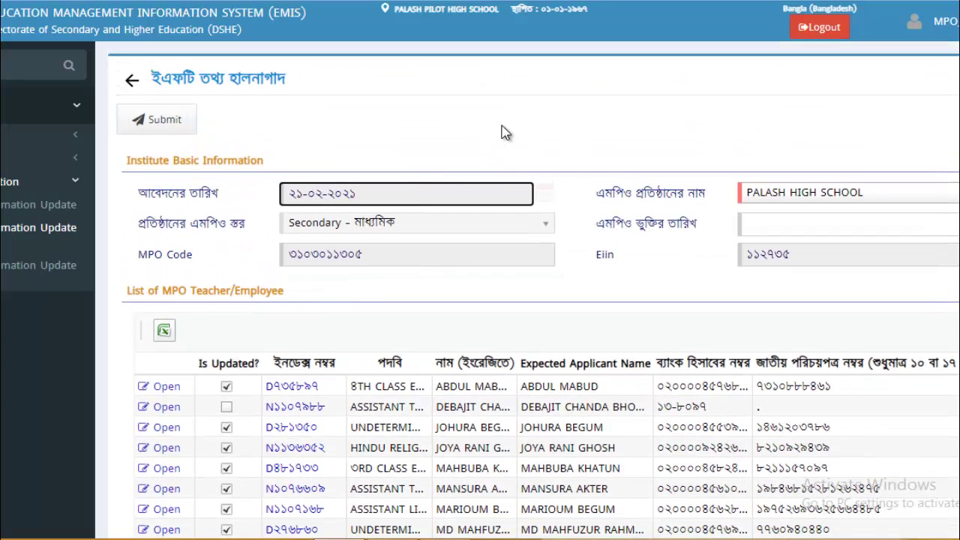
scroll(534, 290, "down", 2)
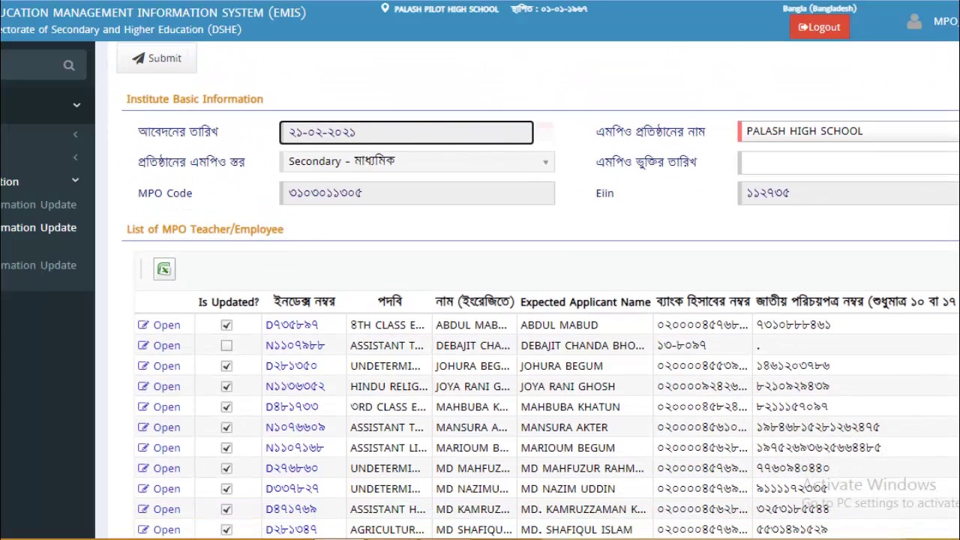
scroll(401, 390, "up", 2)
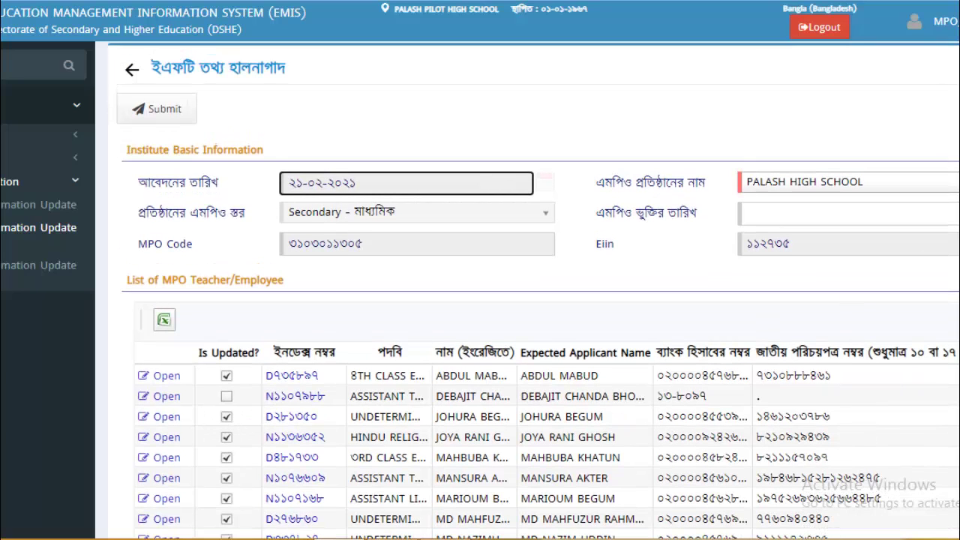
scroll(437, 373, "up", 1)
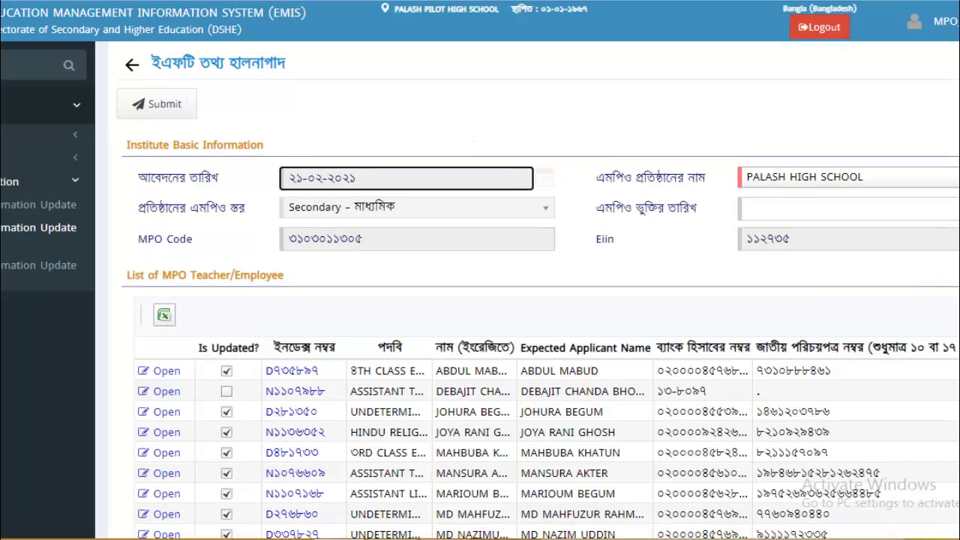
scroll(524, 337, "down", 2)
scroll(524, 337, "up", 2)
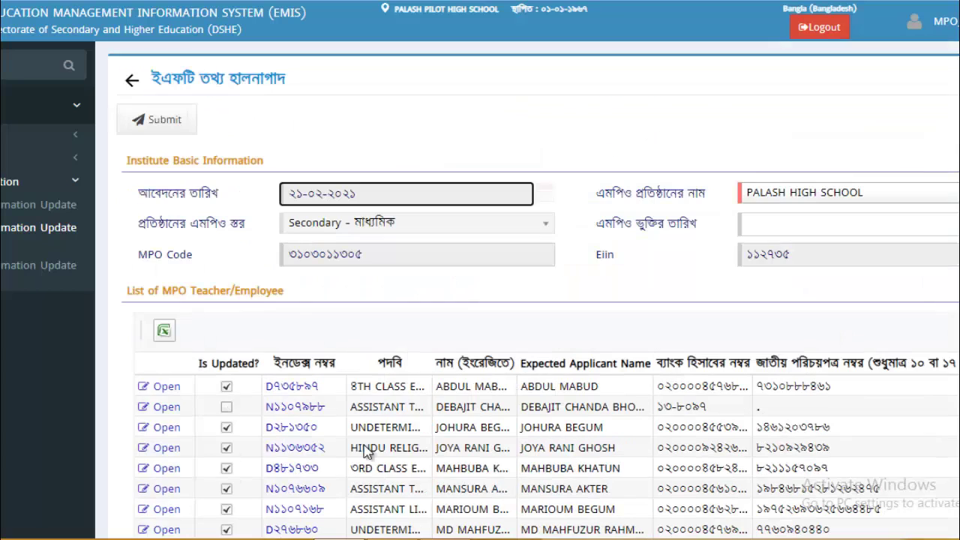
Examine the institute's MPO enlistment date field and the Remarks field at the end of the application form
left_click(769, 224)
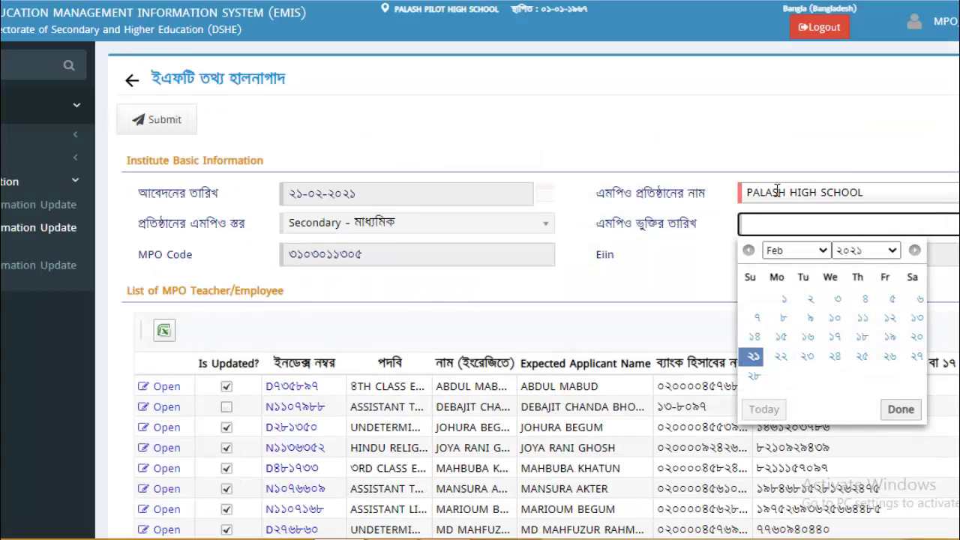
left_click(692, 133)
left_click(769, 222)
left_click(654, 136)
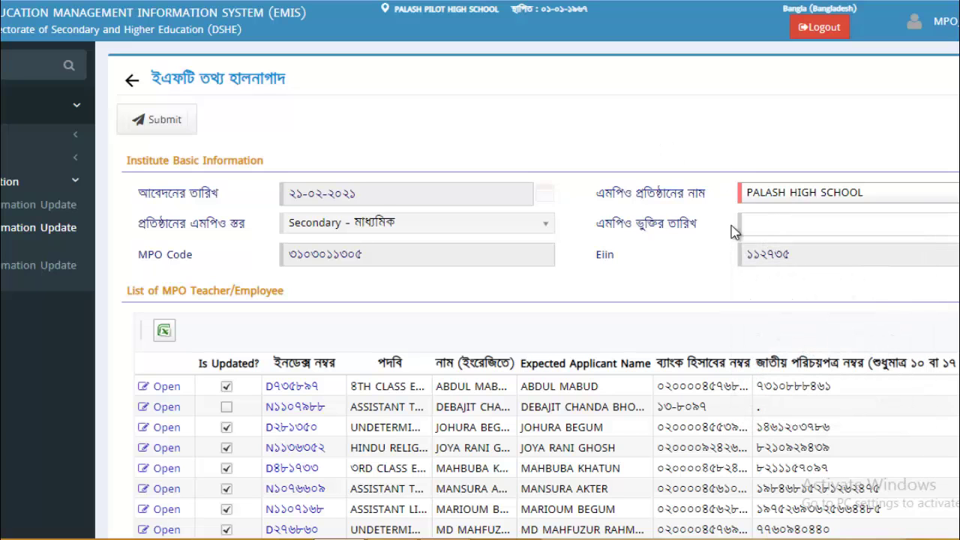
scroll(525, 299, "down", 15)
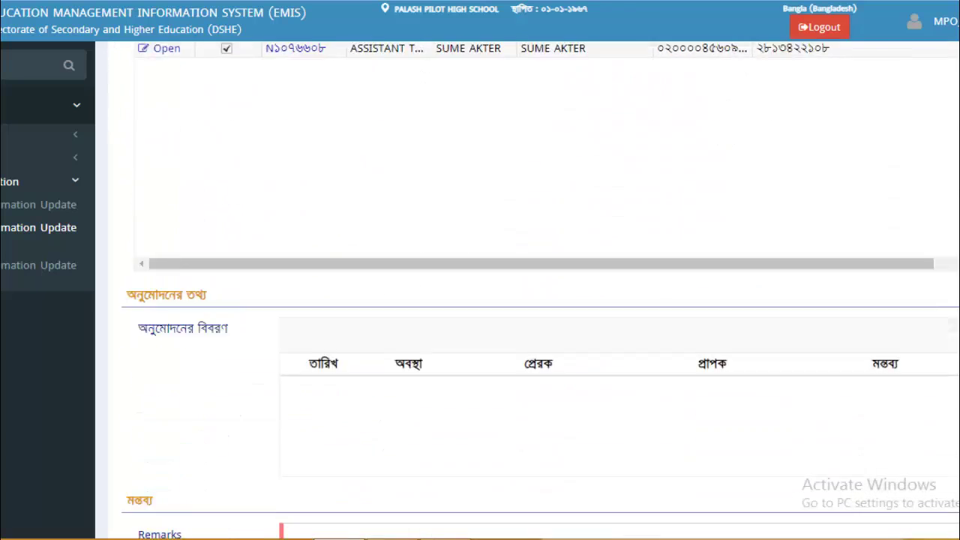
left_click(330, 427)
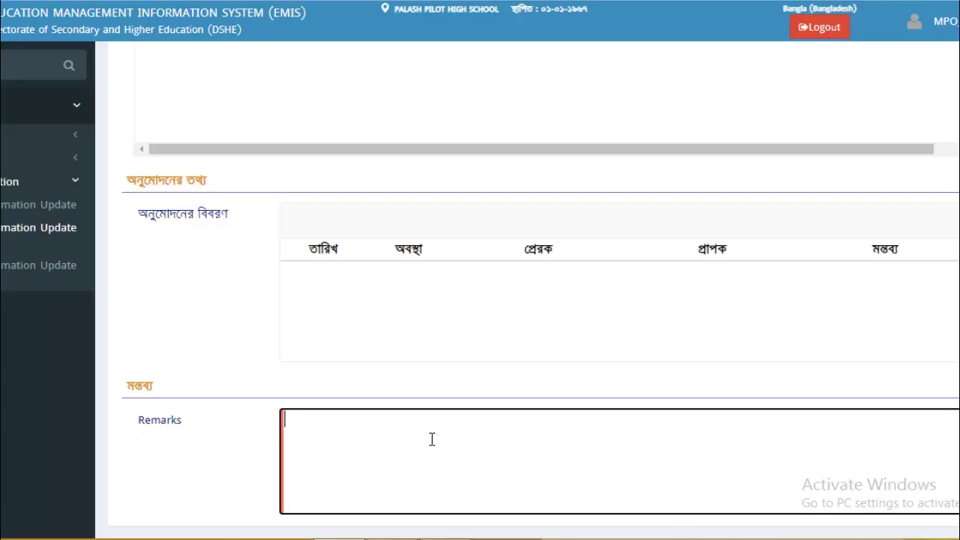
left_click(630, 327)
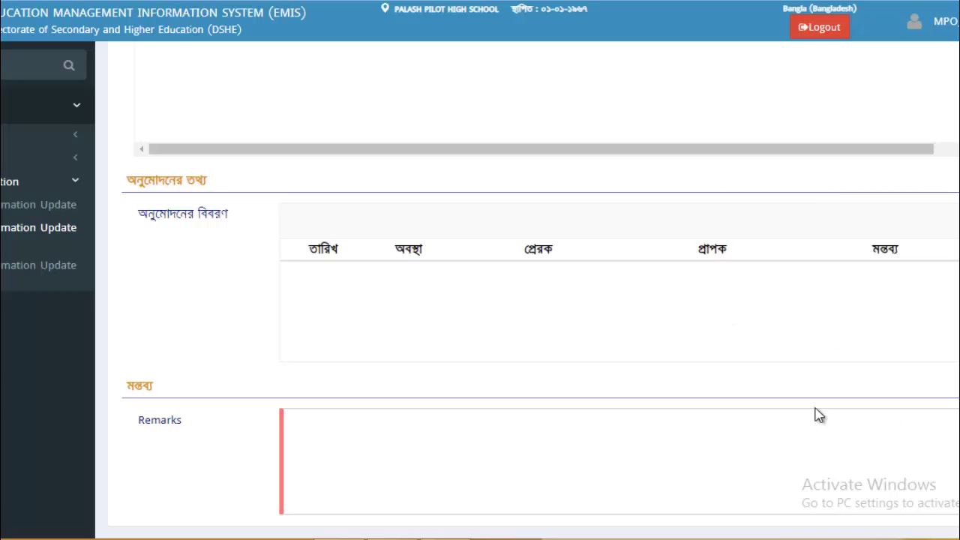
left_click(332, 427)
scroll(608, 405, "up", 15)
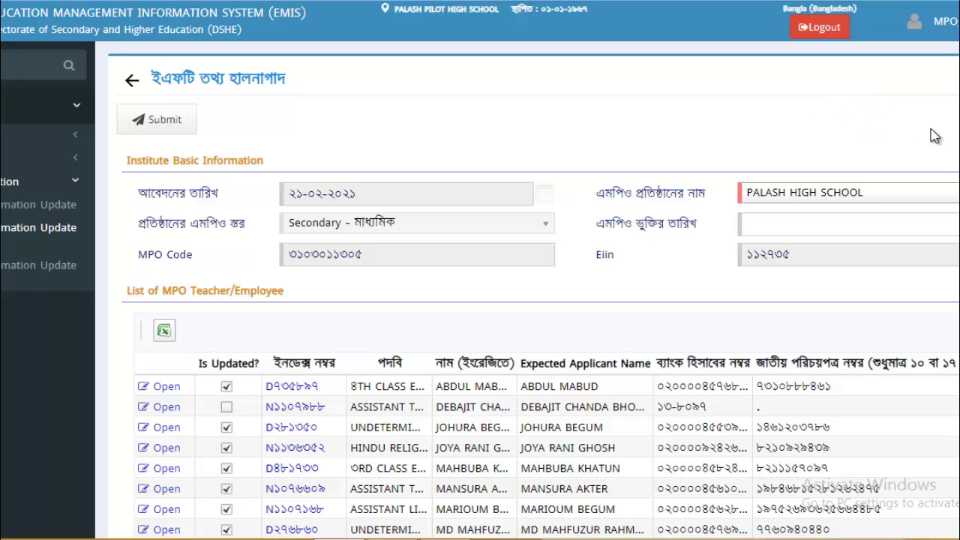
scroll(379, 300, "down", 1)
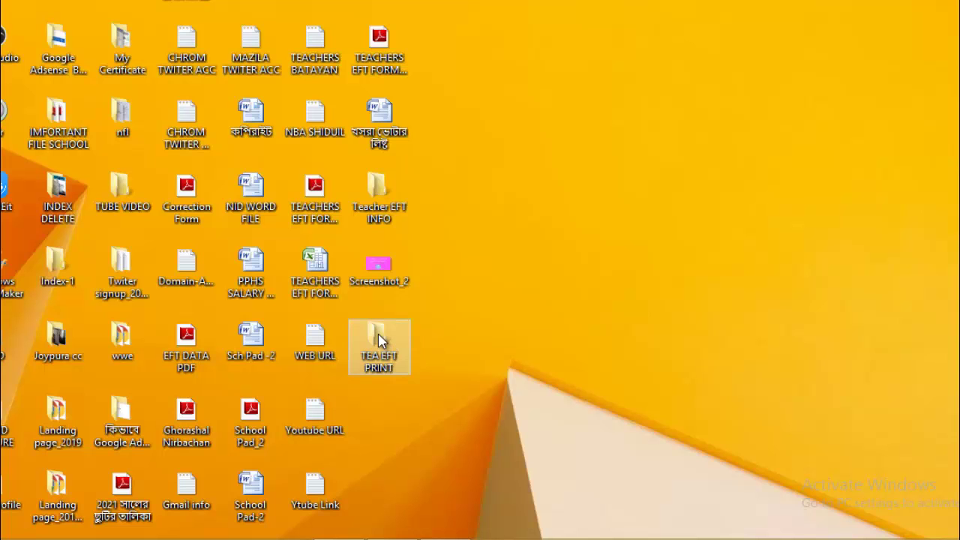
Switch to the desktop and check the PDF files in the TEA EFT PRINT folder
double_click(378, 341)
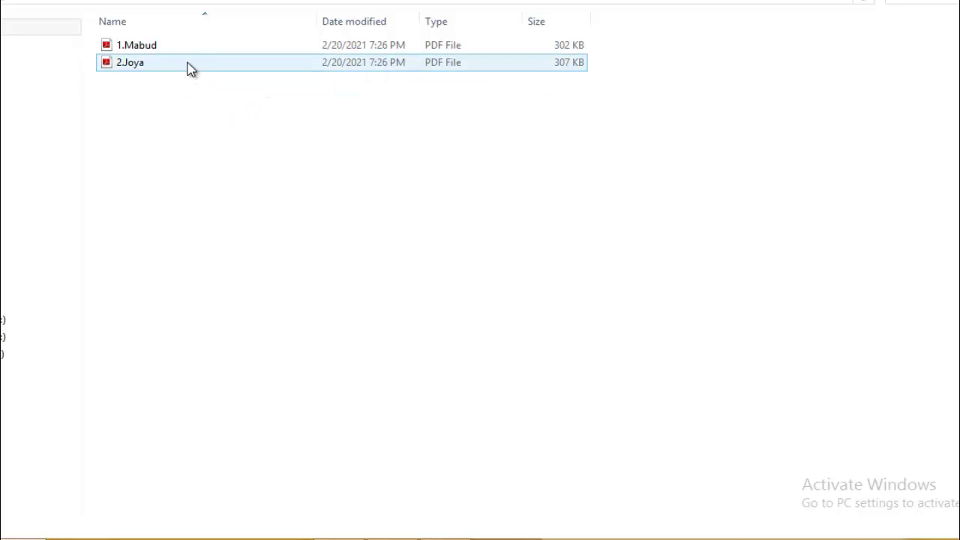
left_click(166, 47)
left_click(167, 102)
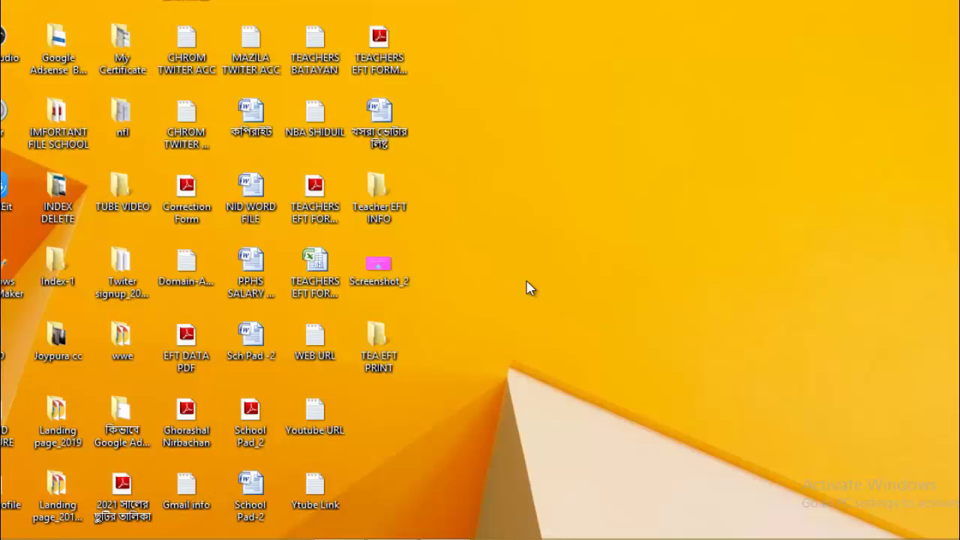
double_click(379, 345)
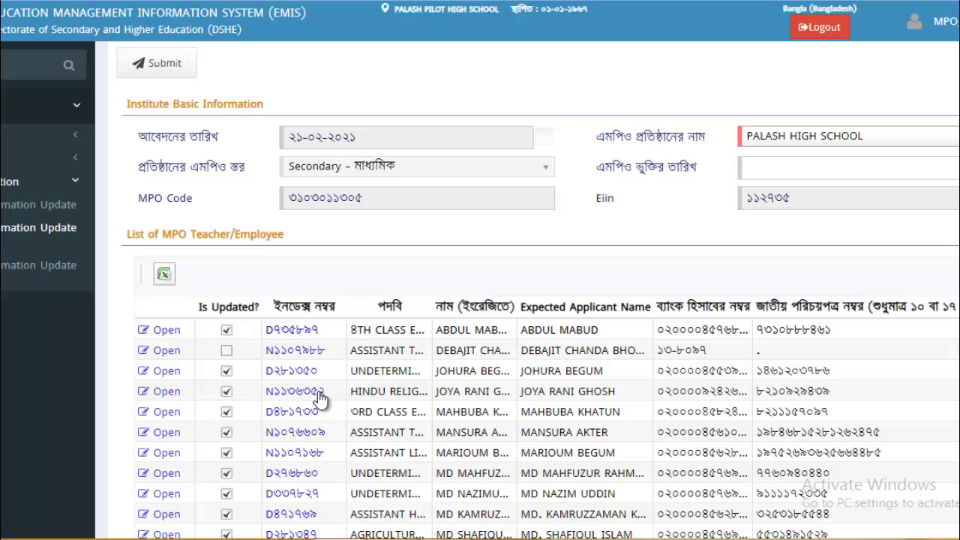
Open the Hindu religion teacher's record from the list and print all its pages in portrait using Save as PDF
left_click(302, 391)
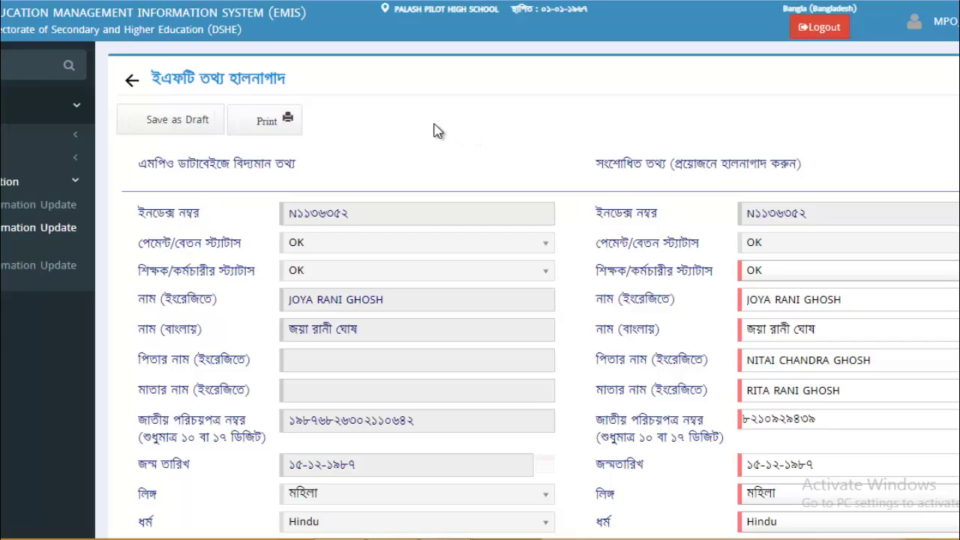
left_click(264, 122)
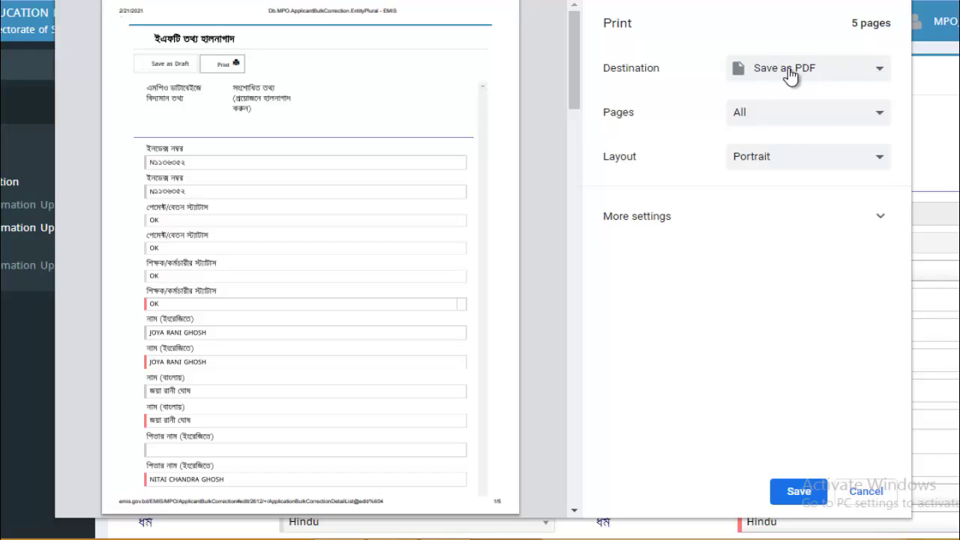
left_click(796, 492)
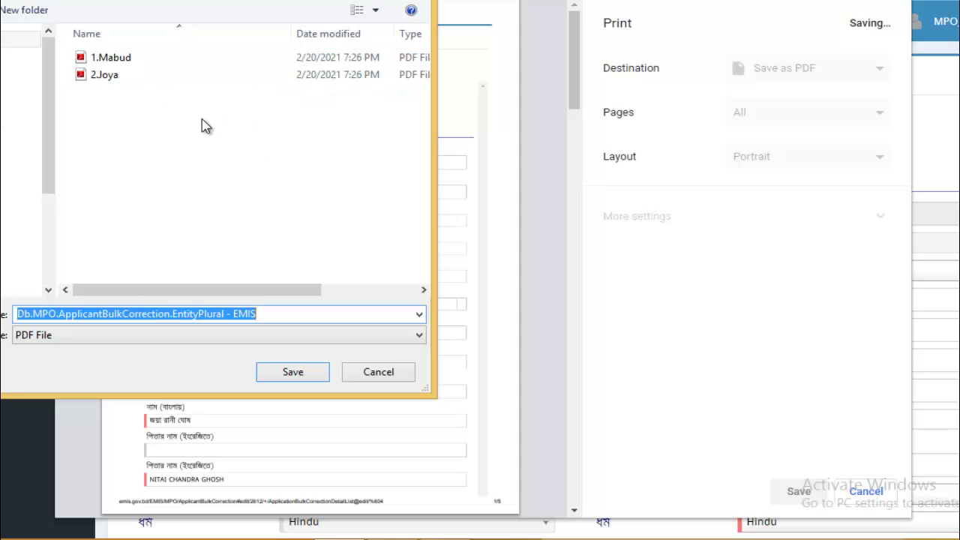
Save the PDF in the TEA EFT PRINT folder on the desktop, using a teacher's first name as the file name
left_click(11, 56)
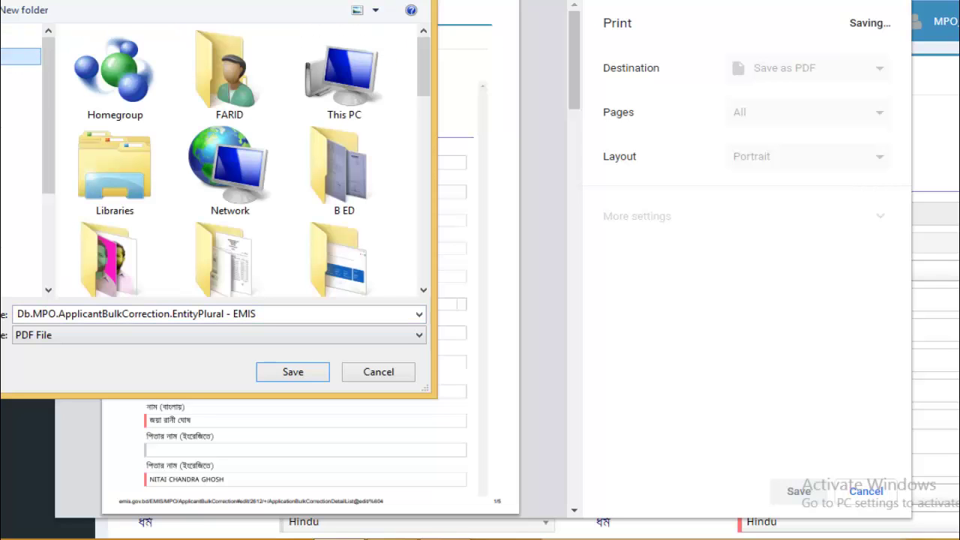
left_click_drag(426, 105, 428, 212)
double_click(117, 157)
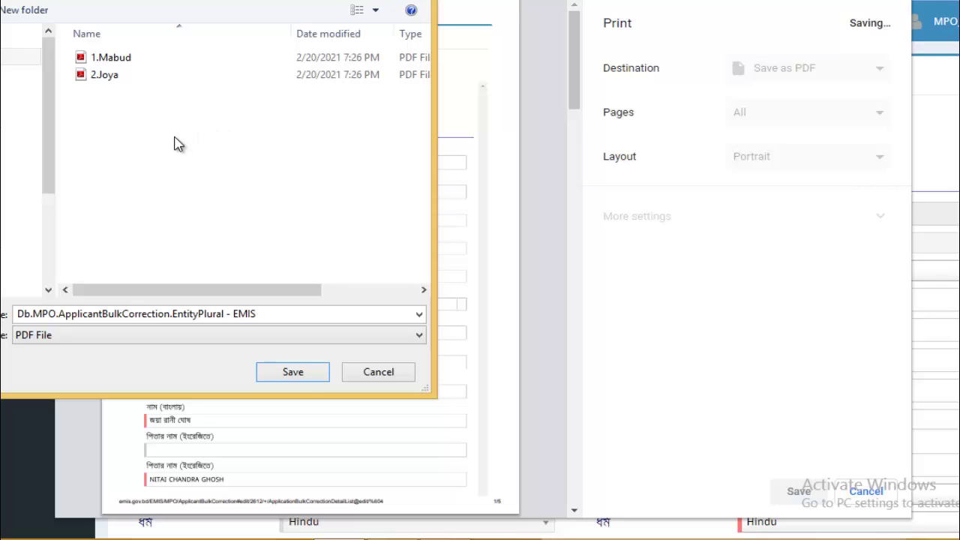
key("ctrl+a")
key("BackSpace")
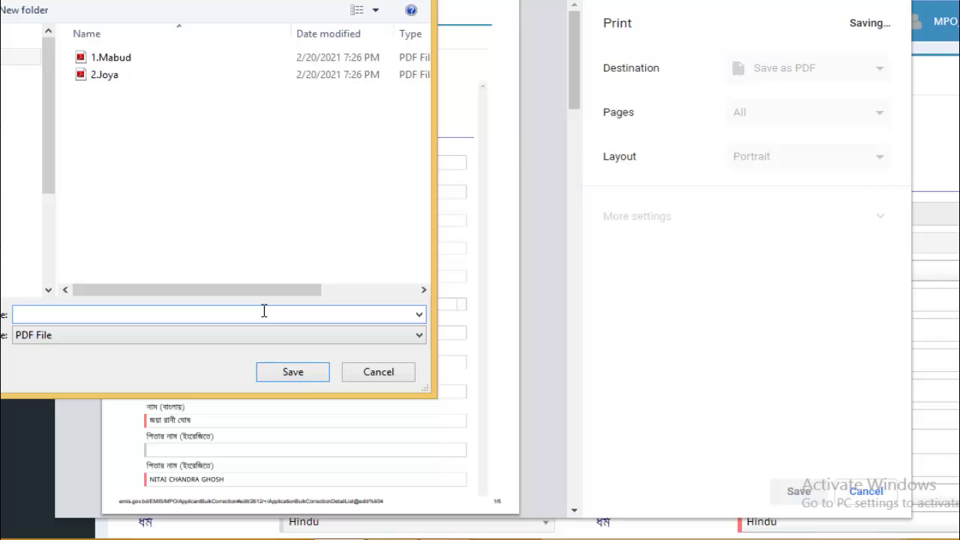
type("Juhora")
left_click(294, 372)
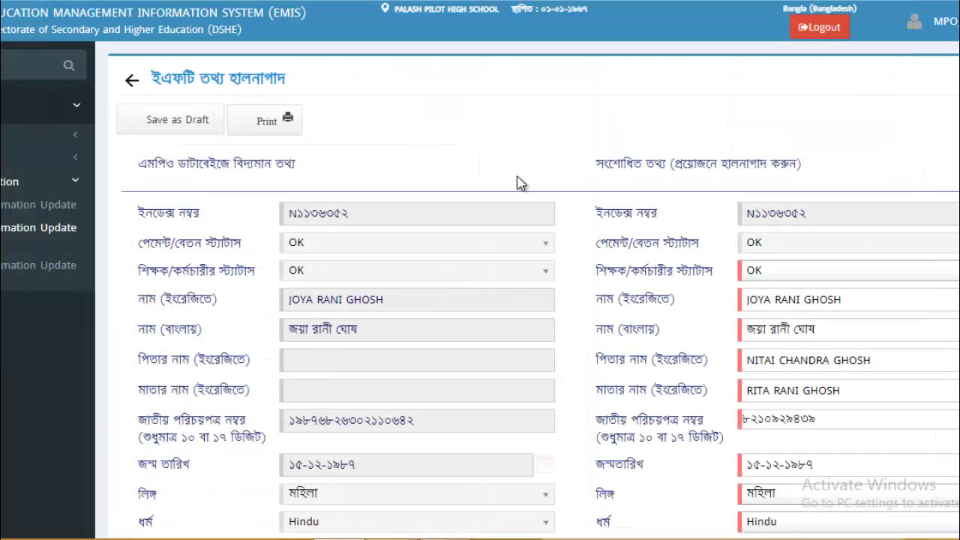